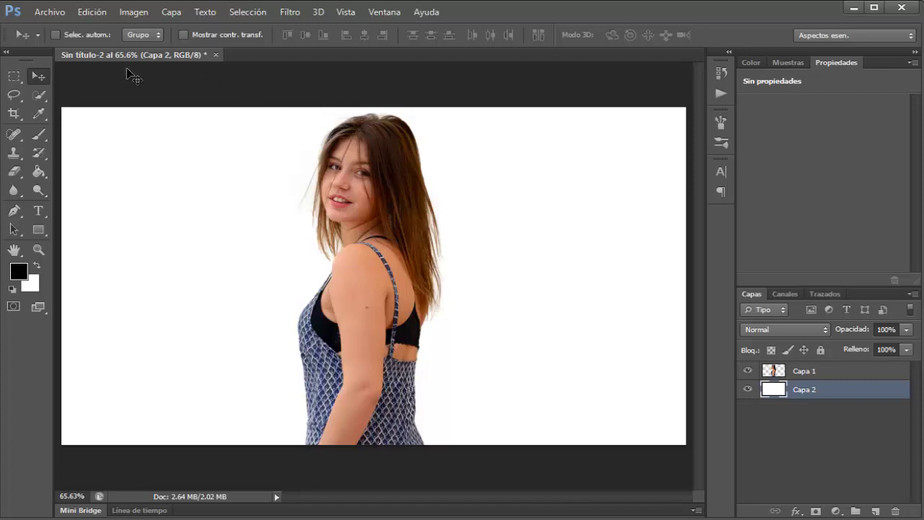
Nudge the cut-out portrait on Capa 1 slightly right, then select the white Capa 2 layer.
left_click(796, 372)
mouse_move(391, 293)
left_mouse_down()
mouse_move(426, 277)
mouse_move(425, 290)
left_mouse_up()
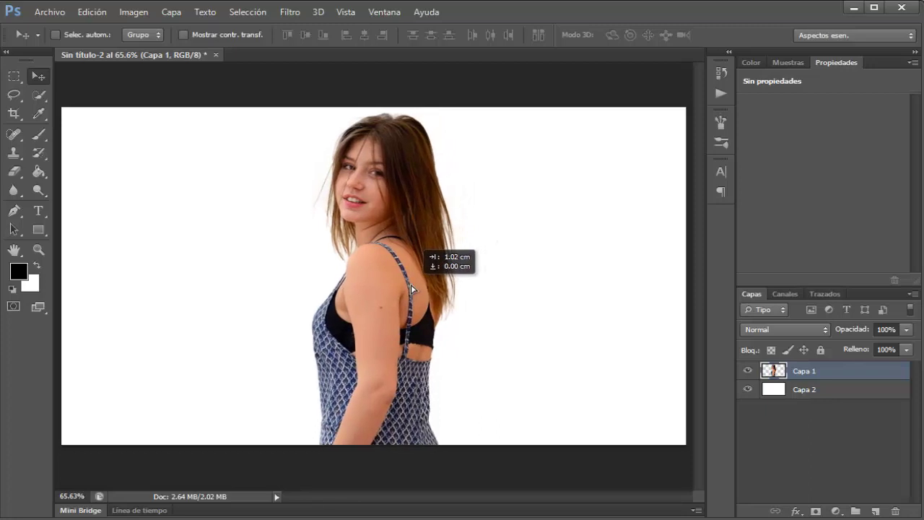
left_click(800, 394)
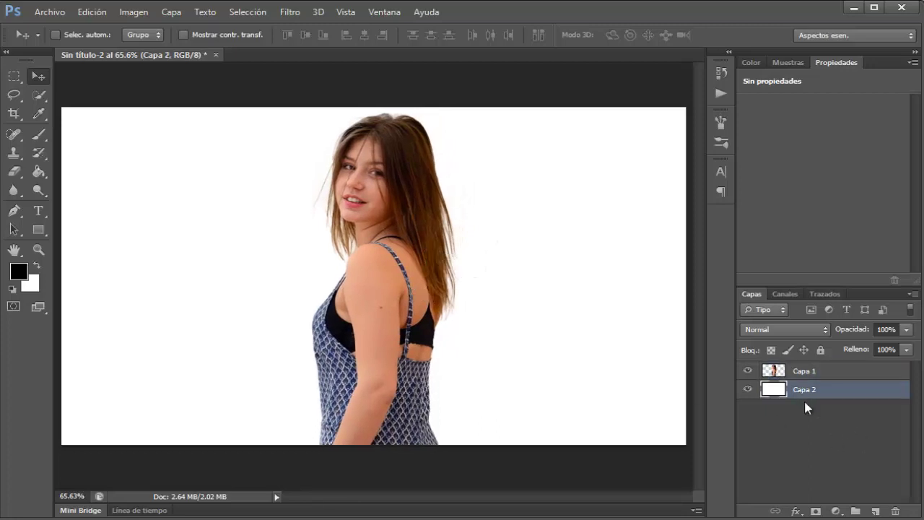
Apply a Texturizar Lienzo texture at 155% scale and relief 4 to the Capa 2 background.
left_click(282, 12)
left_click(310, 67)
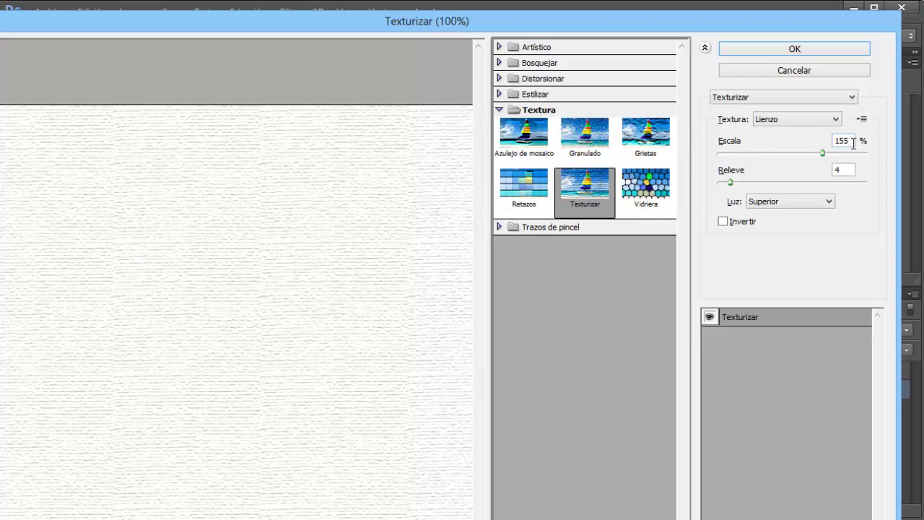
left_click(752, 50)
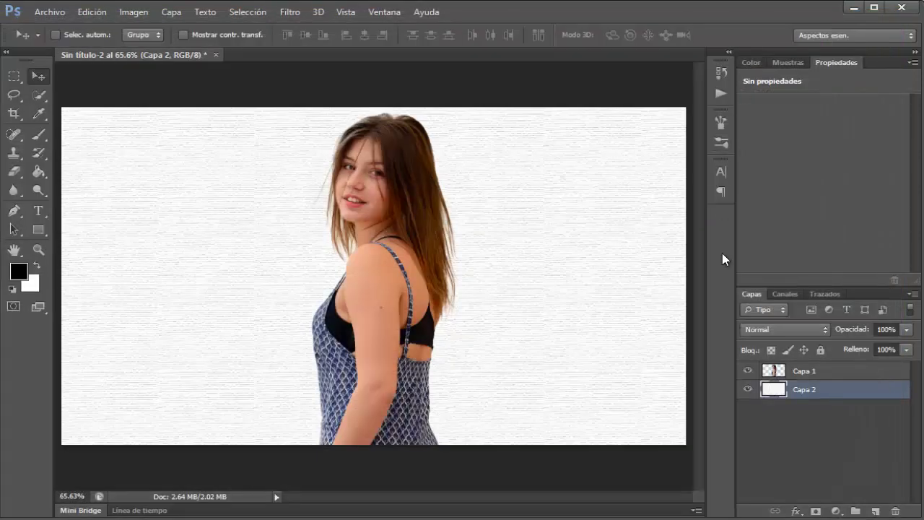
On Capa 1, lower Tono/saturación saturation to -79 to desaturate the portrait.
left_click(806, 375)
left_click(134, 12)
mouse_move(216, 47)
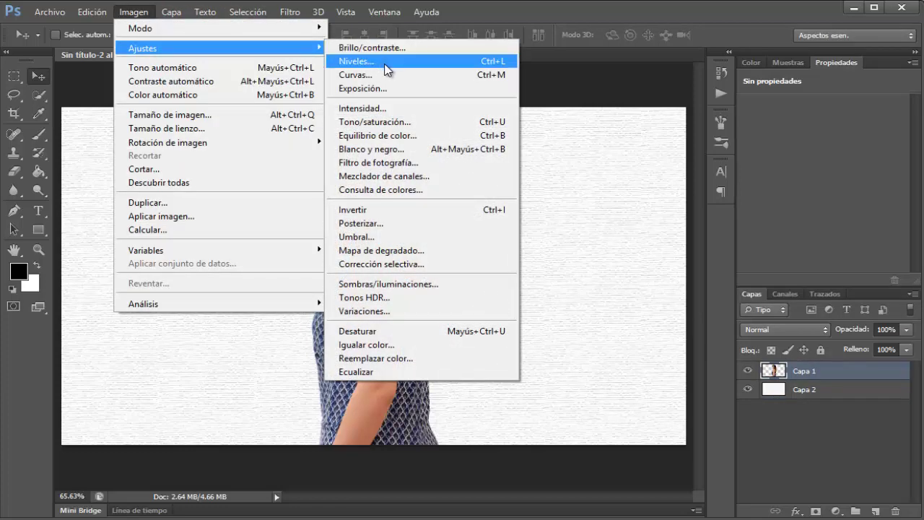
left_click(394, 122)
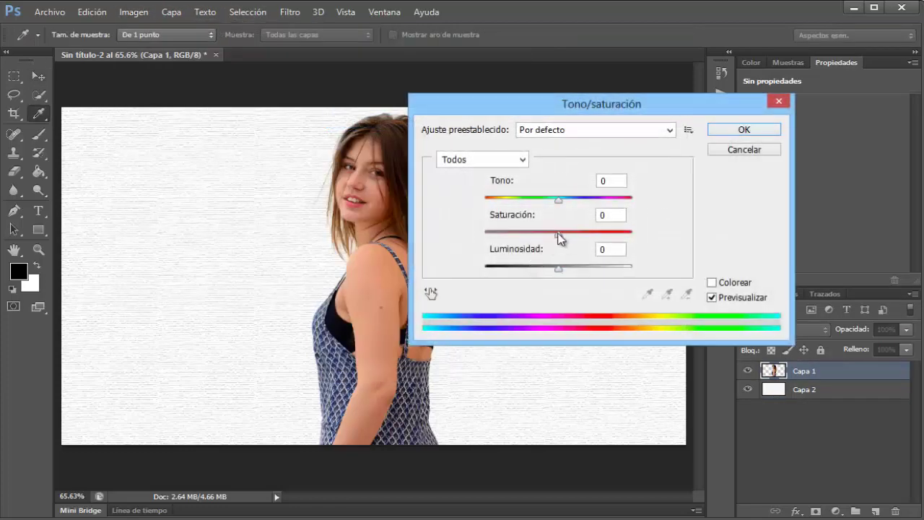
left_click_drag(558, 232, 501, 233)
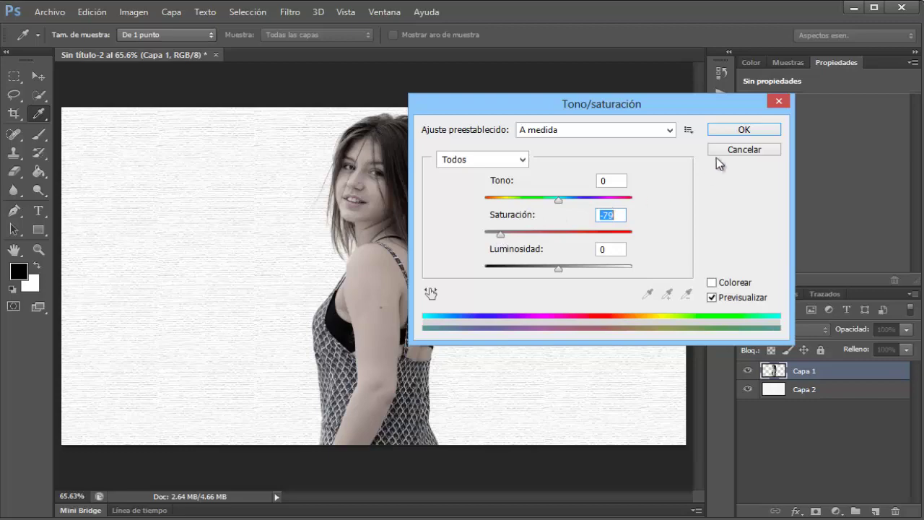
left_click(744, 133)
Raise the portrait's brightness to 61 with Brillo/contraste and add a layer mask to Capa 1.
key("v")
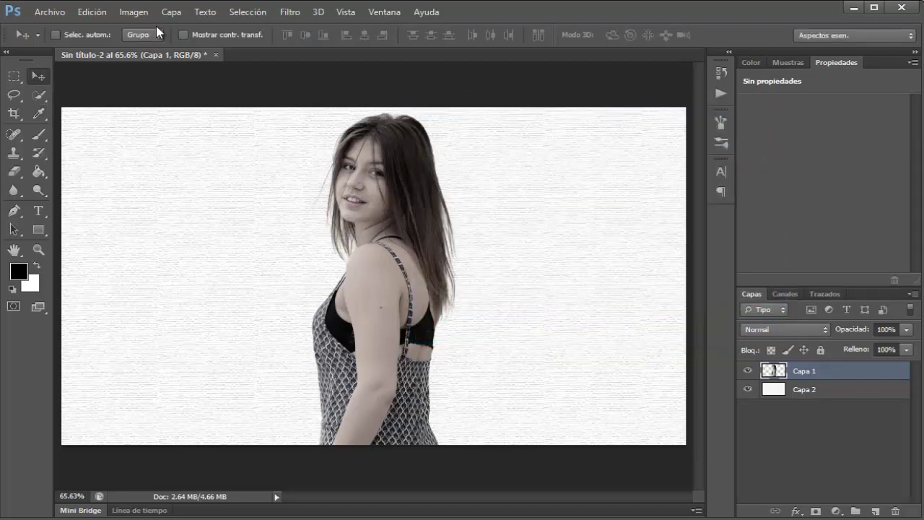
left_click(141, 12)
mouse_move(216, 48)
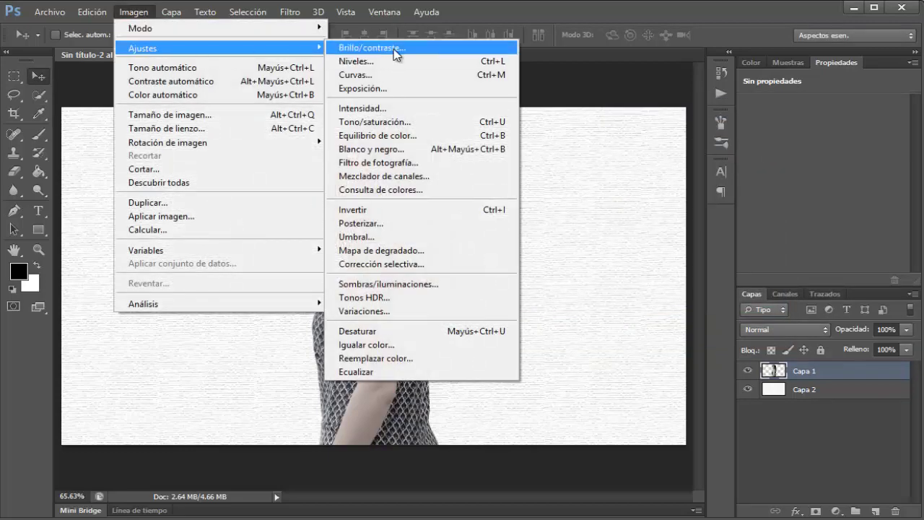
left_click(394, 50)
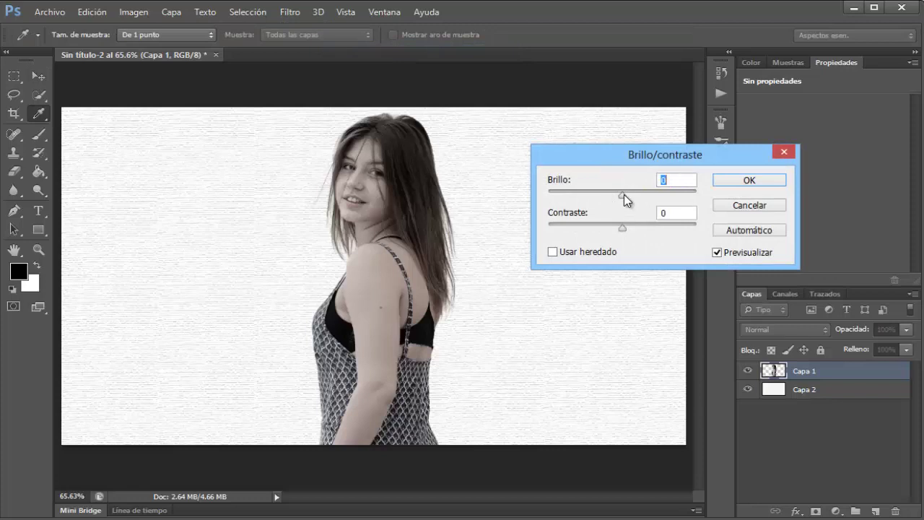
mouse_move(623, 195)
left_mouse_down()
mouse_move(663, 196)
mouse_move(649, 195)
left_mouse_up()
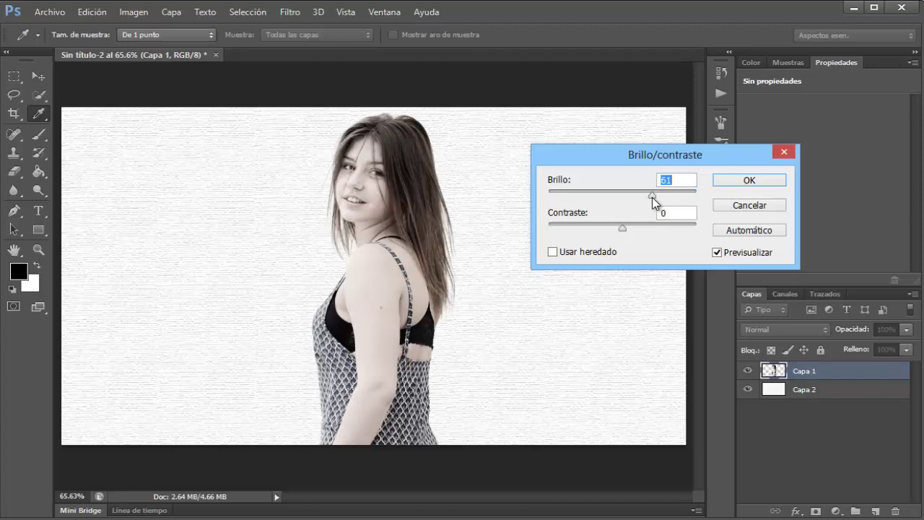
left_click(728, 182)
left_click(817, 510)
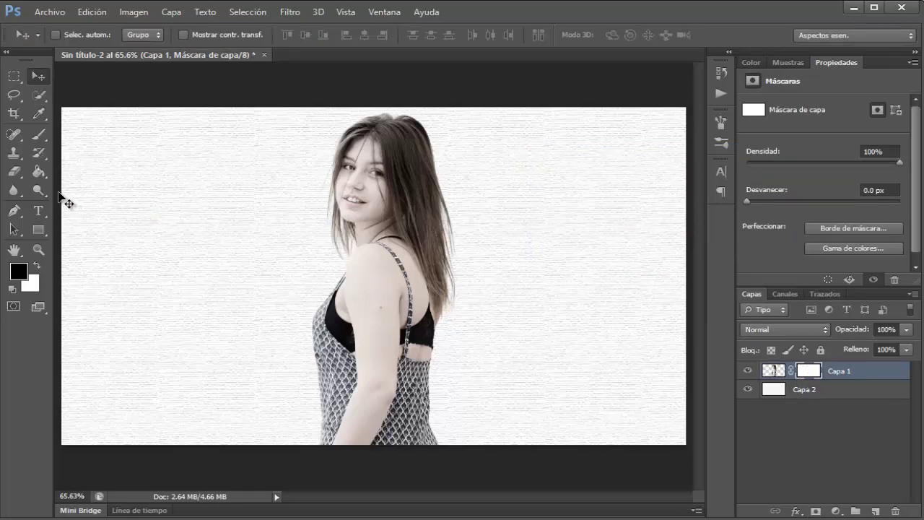
With a black stroke brush, paint on Capa 1's mask to dissolve the portrait's edges.
left_click(39, 135)
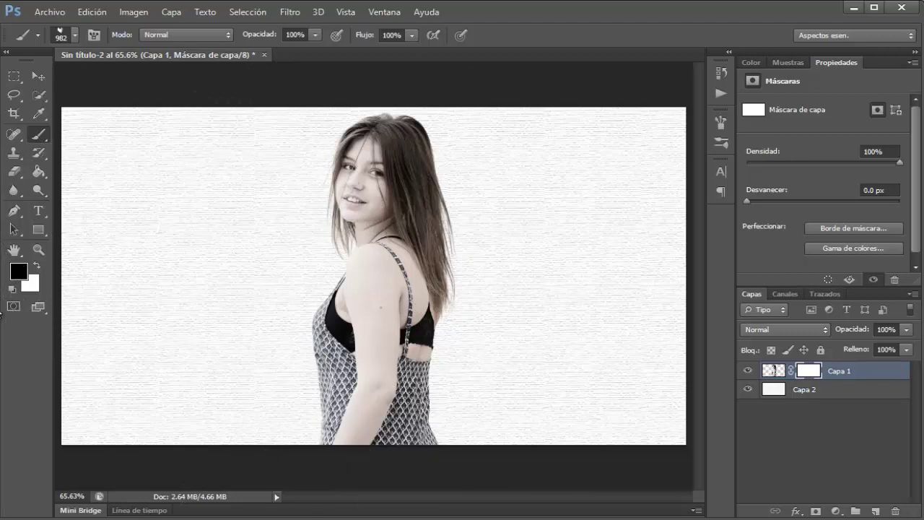
left_click(19, 272)
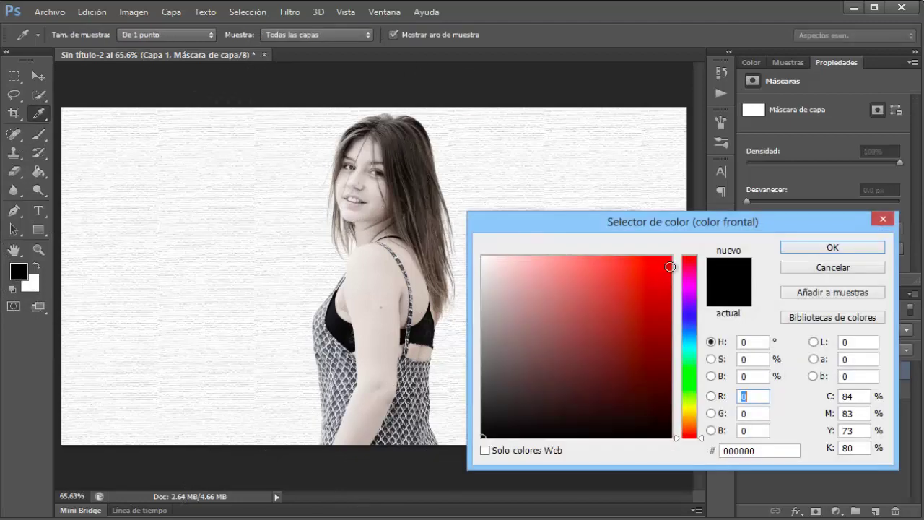
left_click(798, 247)
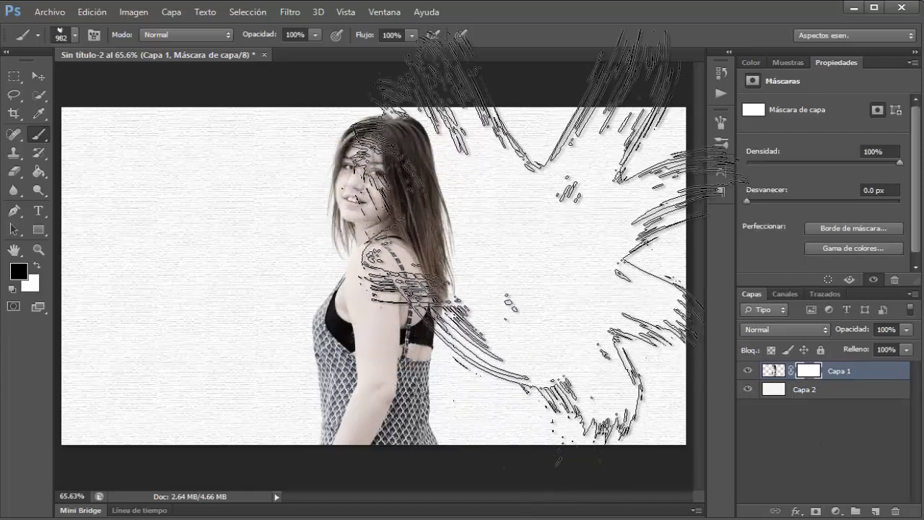
left_click_drag(537, 254, 578, 289)
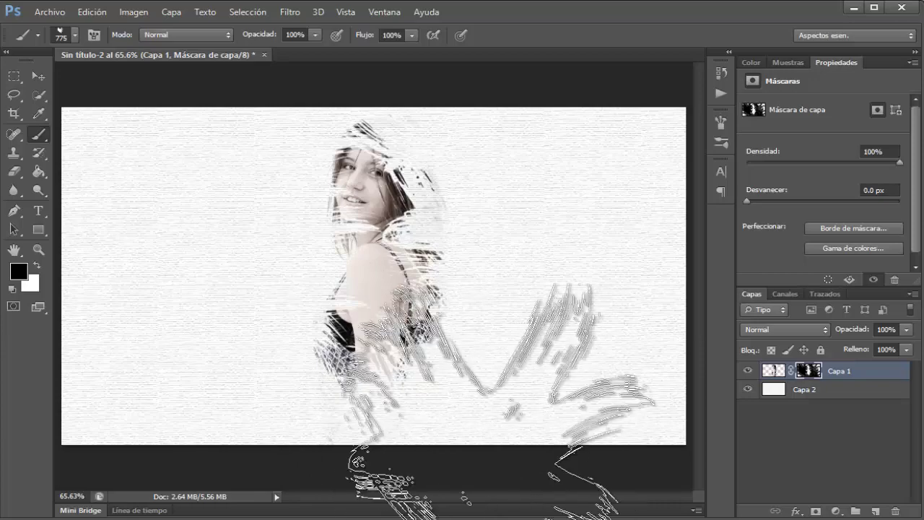
Add an empty Capa 3 below Capa 1, set a 422 px splash brush, and begin choosing a foreground colour.
left_click(875, 511)
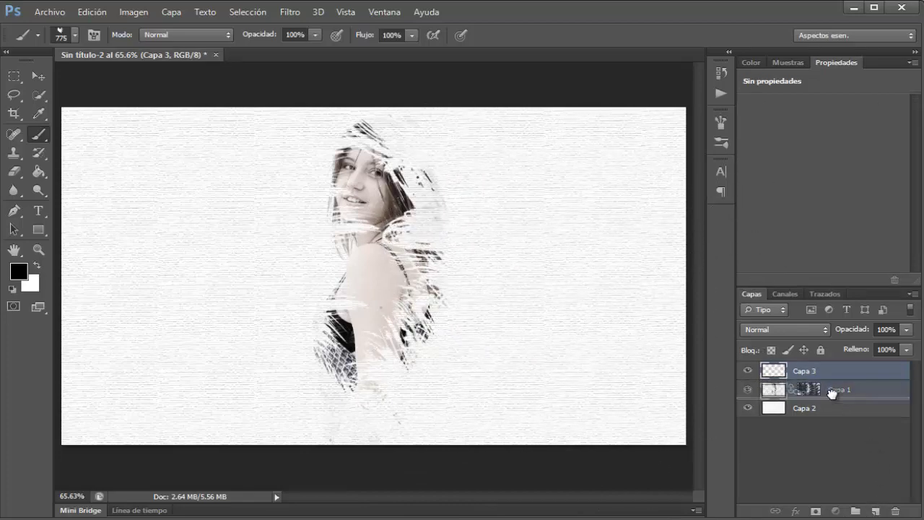
left_click_drag(831, 375, 834, 399)
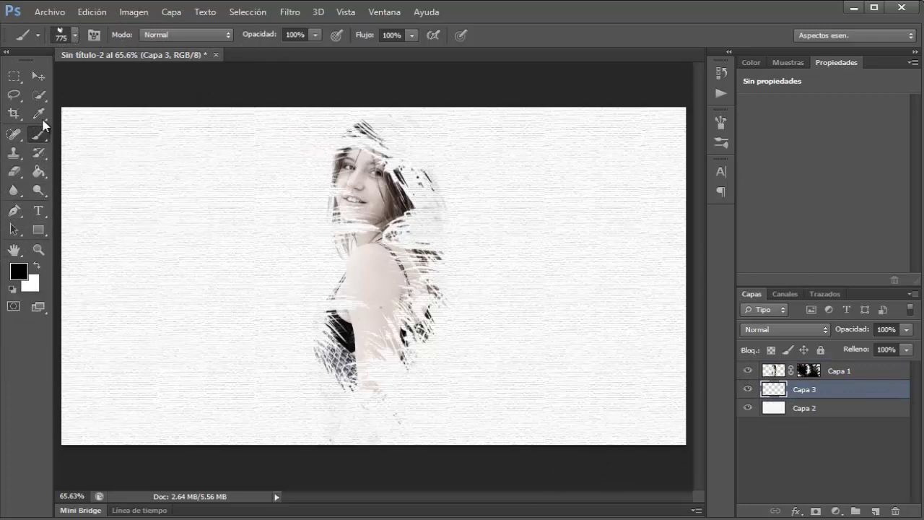
left_click(73, 36)
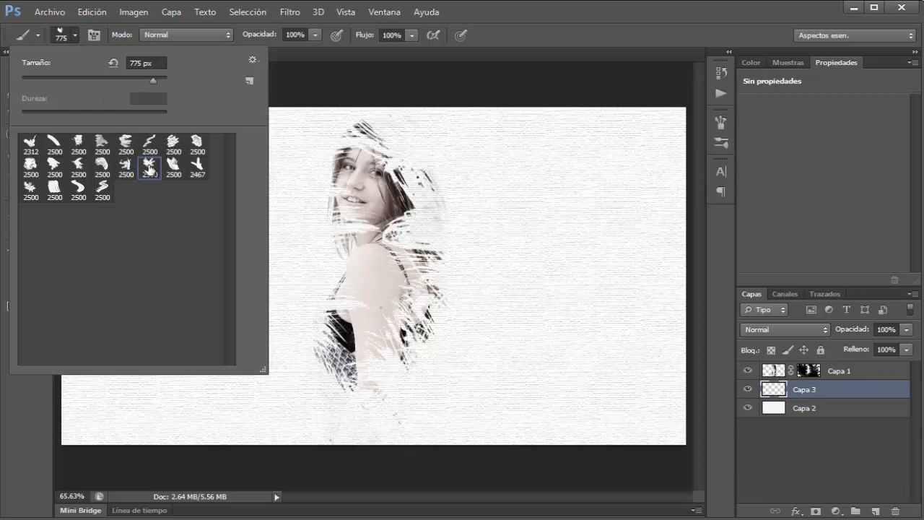
left_click(145, 79)
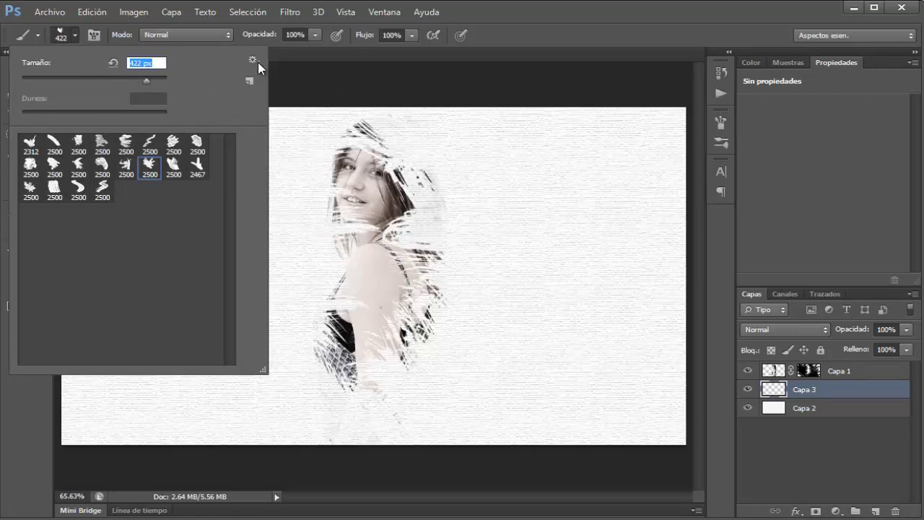
key("Return")
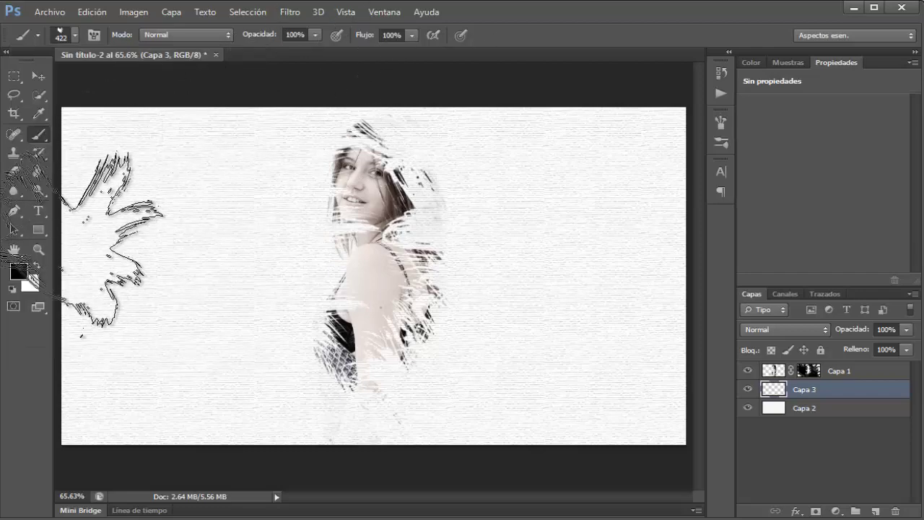
left_click(19, 270)
mouse_move(689, 369)
left_mouse_down()
mouse_move(694, 354)
mouse_move(695, 418)
left_mouse_up()
Set the foreground to orange and stamp orange splashes behind the portrait.
mouse_move(647, 369)
left_mouse_down()
mouse_move(650, 284)
mouse_move(660, 269)
left_mouse_up()
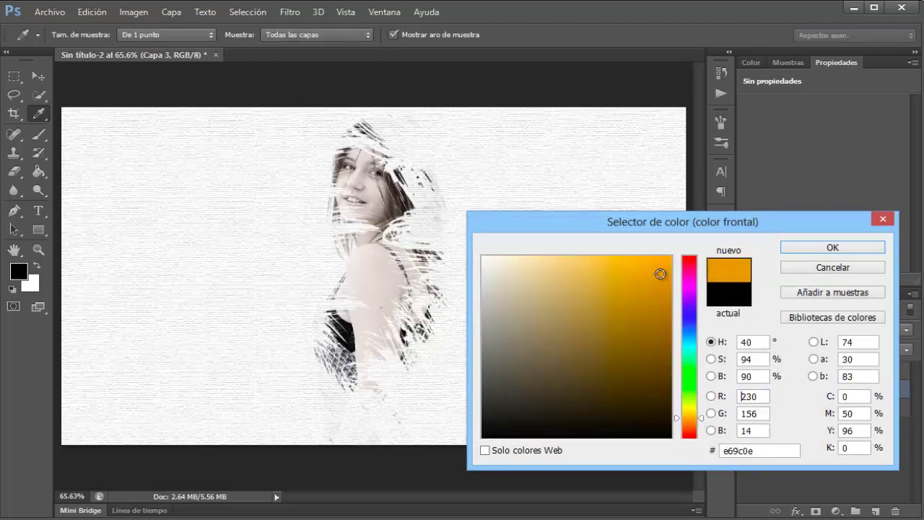
left_click(833, 247)
key("ctrl+z")
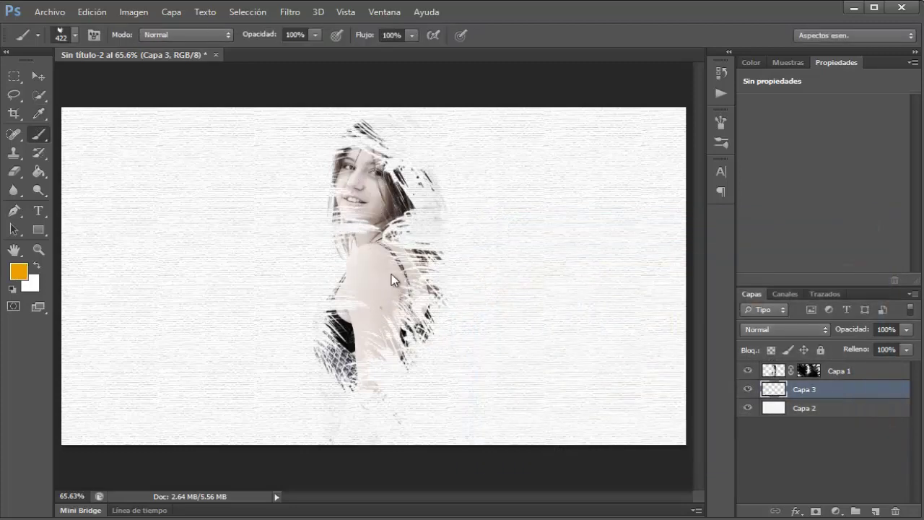
left_click(391, 296)
key("ctrl+z")
left_click(390, 256)
left_click_drag(390, 256, 277, 258)
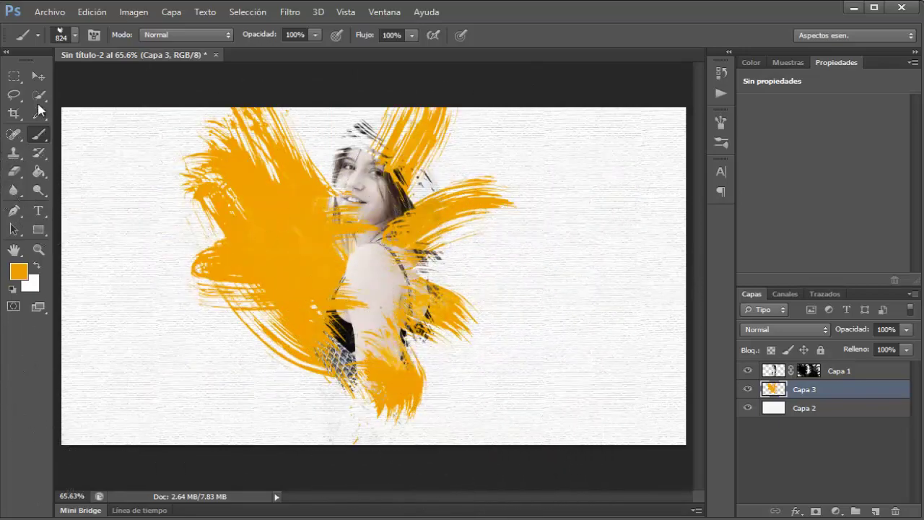
Paint an orange stroke left of the portrait with a ~1450 px bristle-splash brush, then rotate its tip angle.
left_click(76, 35)
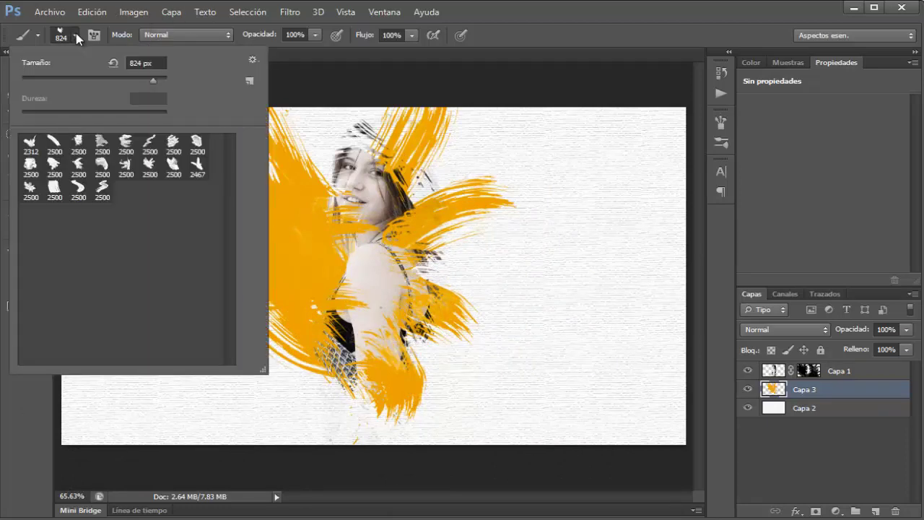
left_click(126, 171)
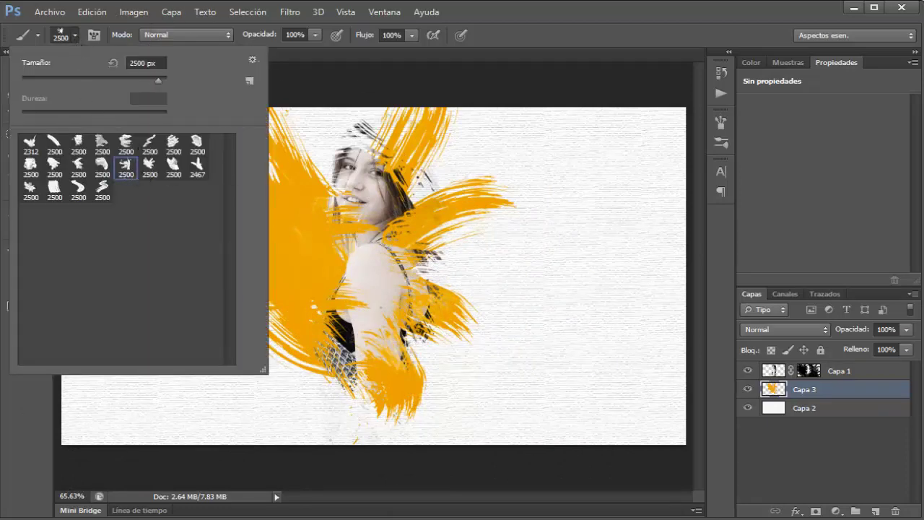
left_click_drag(491, 159, 293, 159)
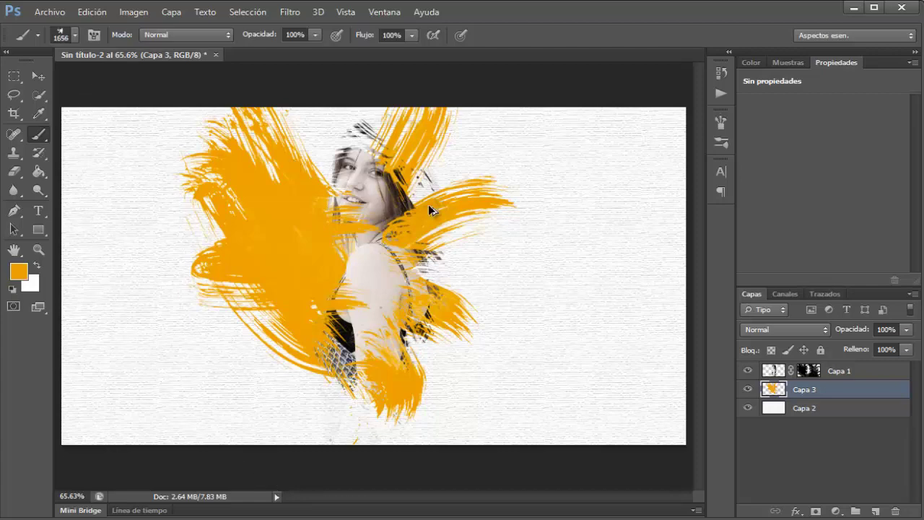
left_click_drag(483, 249, 303, 229)
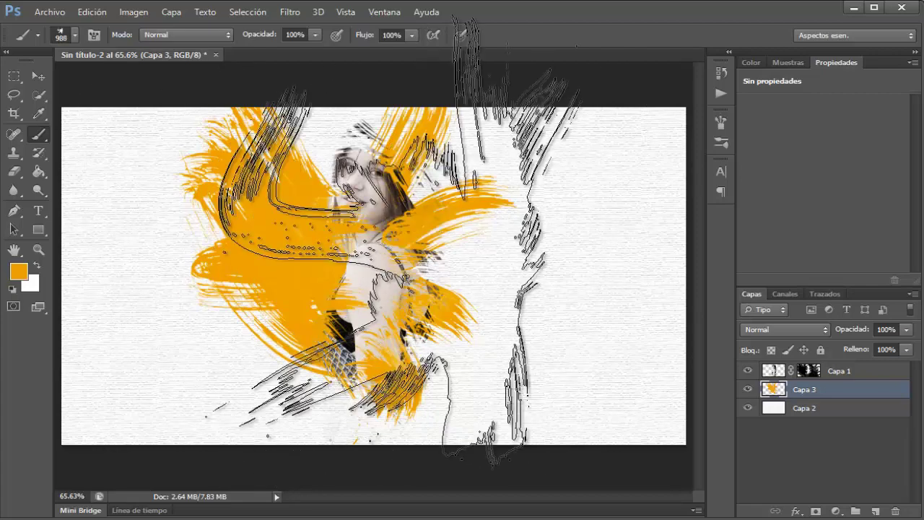
left_click(722, 123)
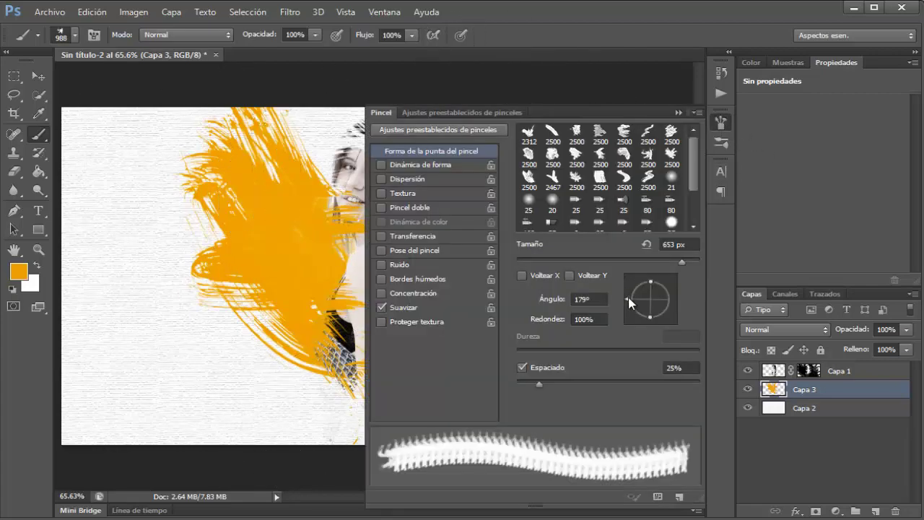
left_click_drag(692, 303, 694, 298)
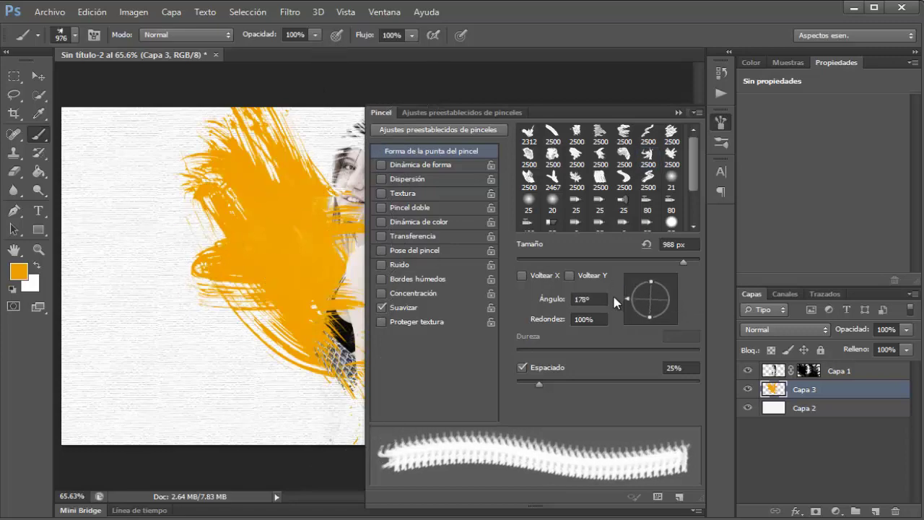
left_click_drag(615, 302, 617, 309)
Set the foreground to bright cyan and paint cyan splashes right of the portrait.
left_click(722, 124)
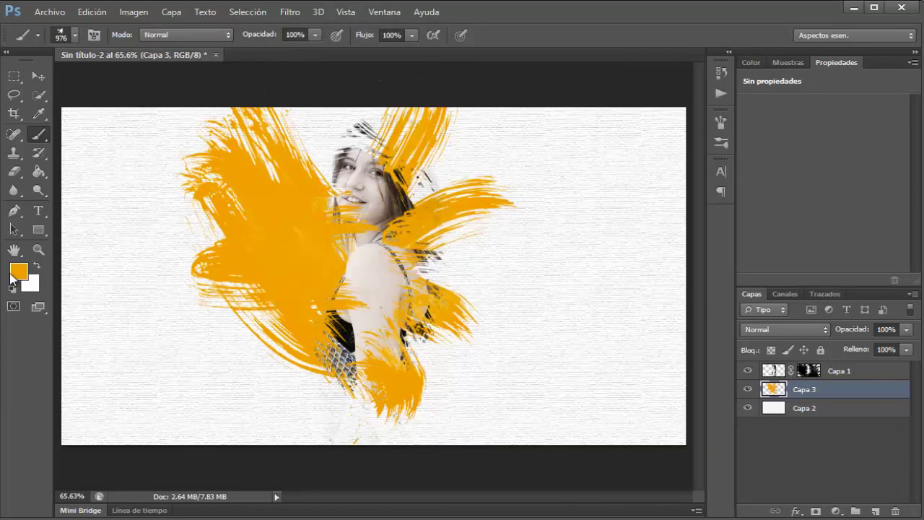
left_click(18, 273)
left_click_drag(697, 354, 697, 344)
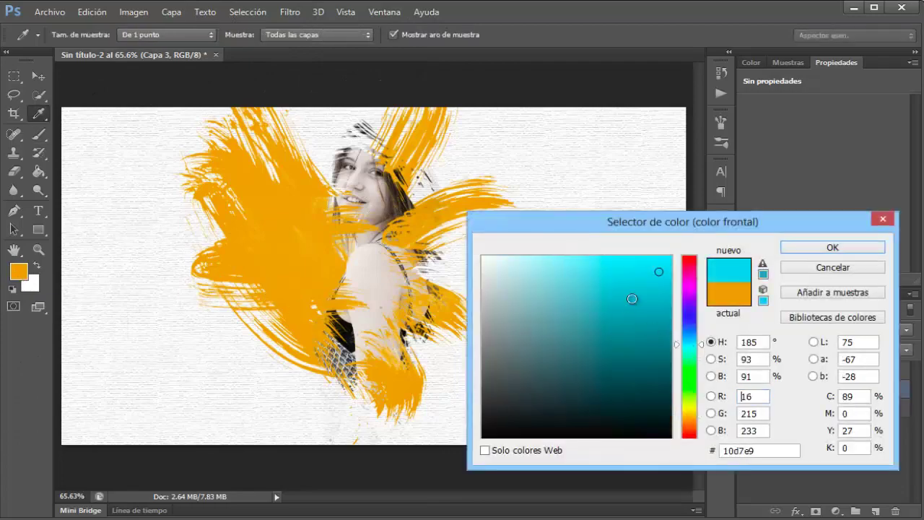
left_click(639, 270)
left_click(815, 249)
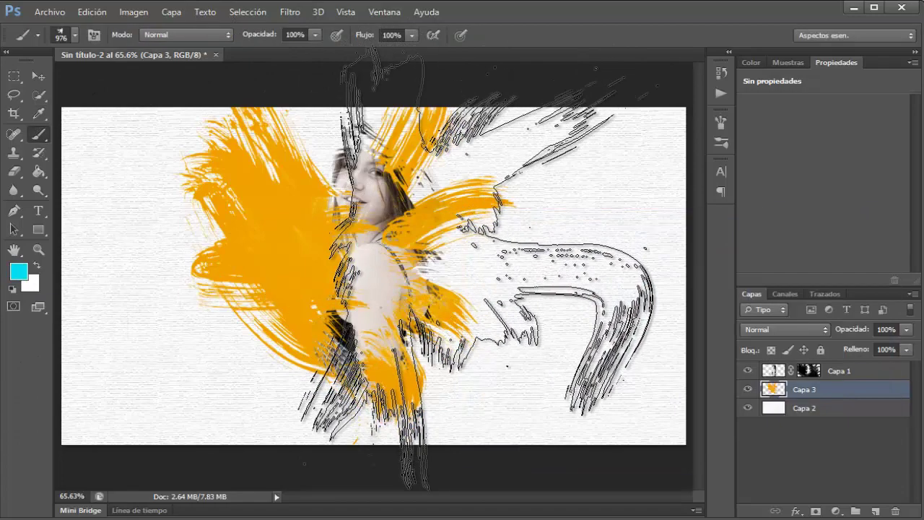
left_click_drag(460, 256, 451, 259)
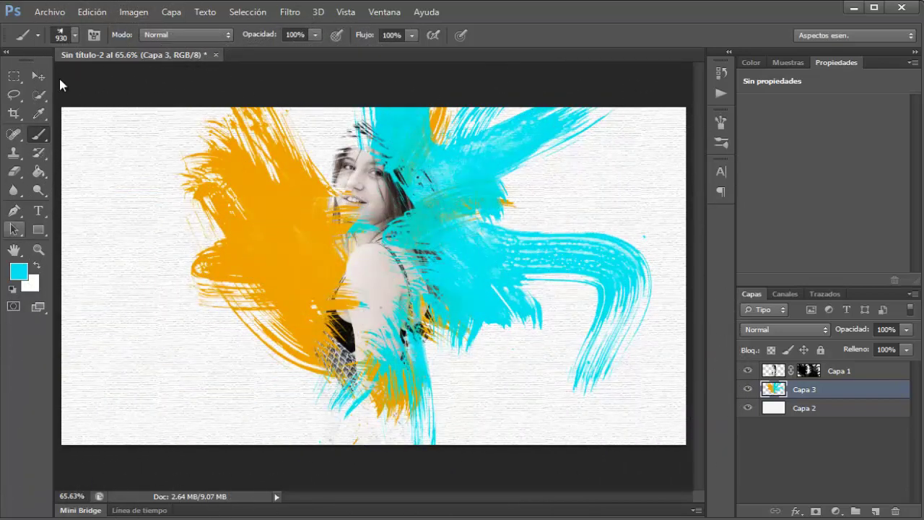
Switch to a different splash brush preset sized about 833 px.
left_click(75, 35)
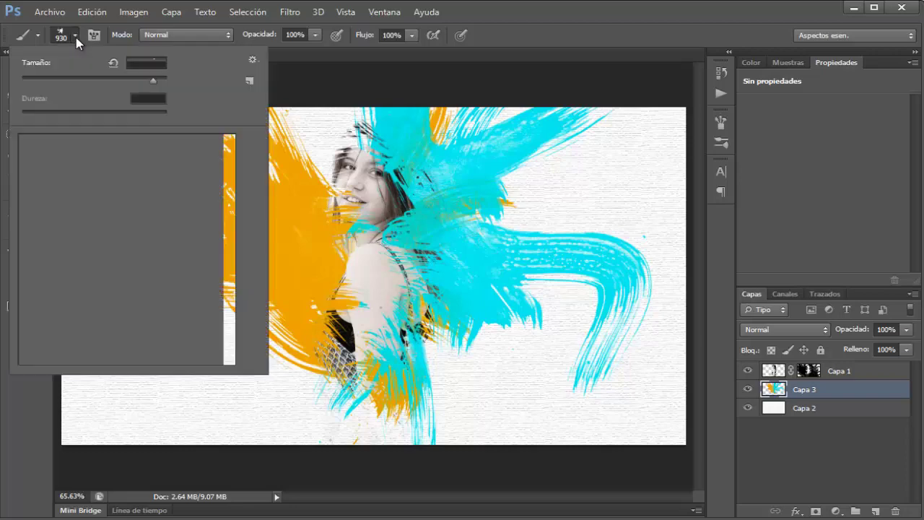
left_click(30, 192)
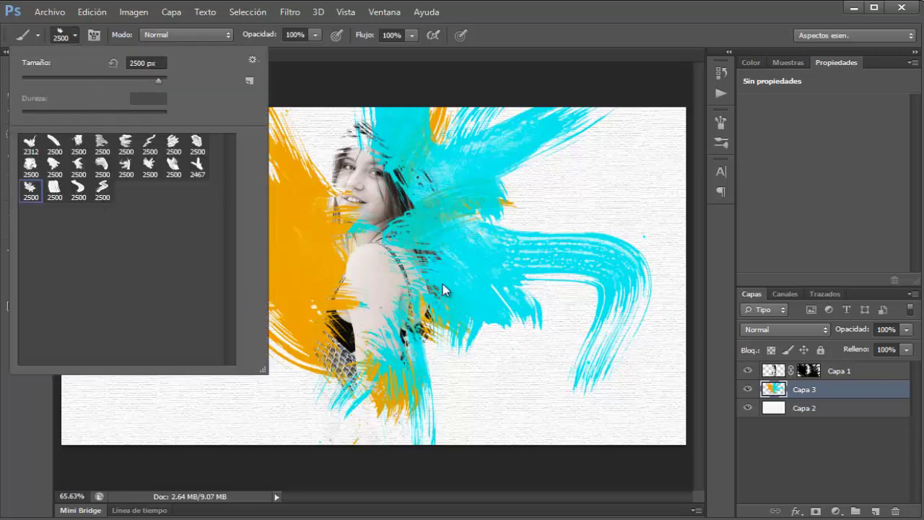
left_click(518, 253)
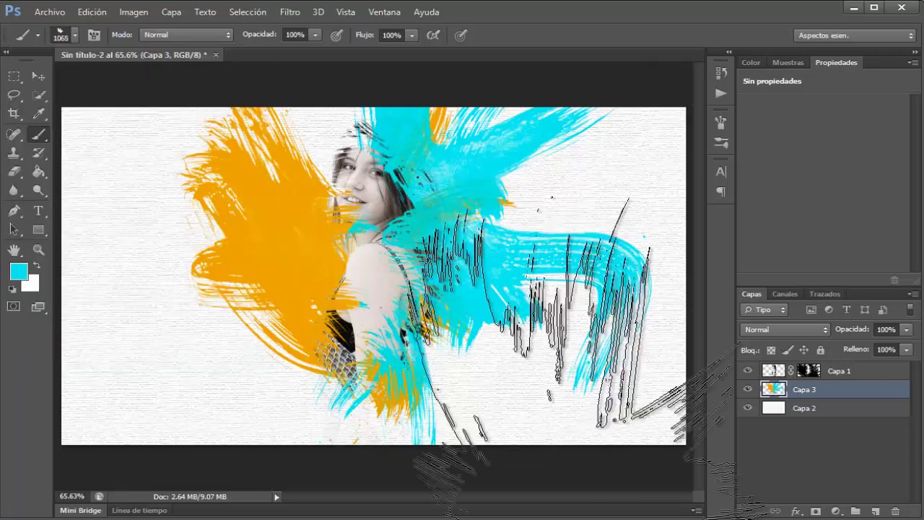
left_click_drag(412, 268, 376, 268)
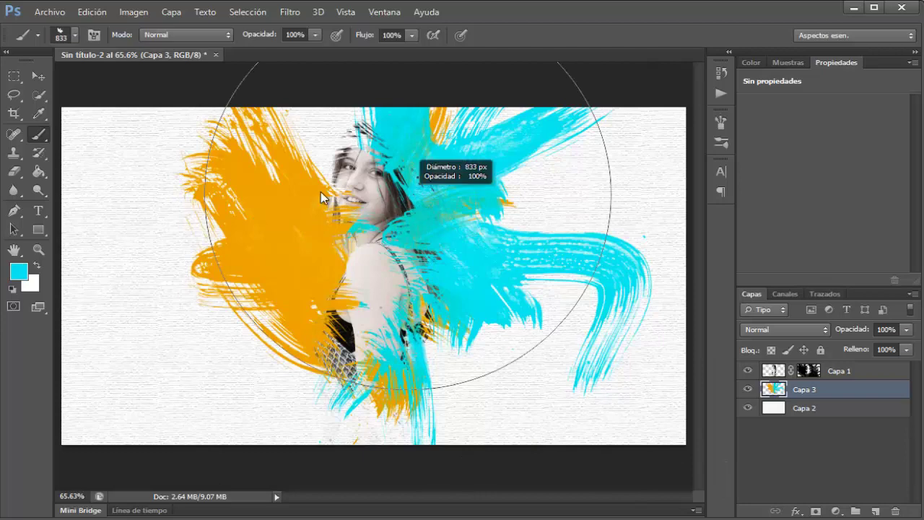
Set the foreground to green 2ebe46 and paint splashes across the top around the woman's head.
left_click(21, 276)
left_click(692, 372)
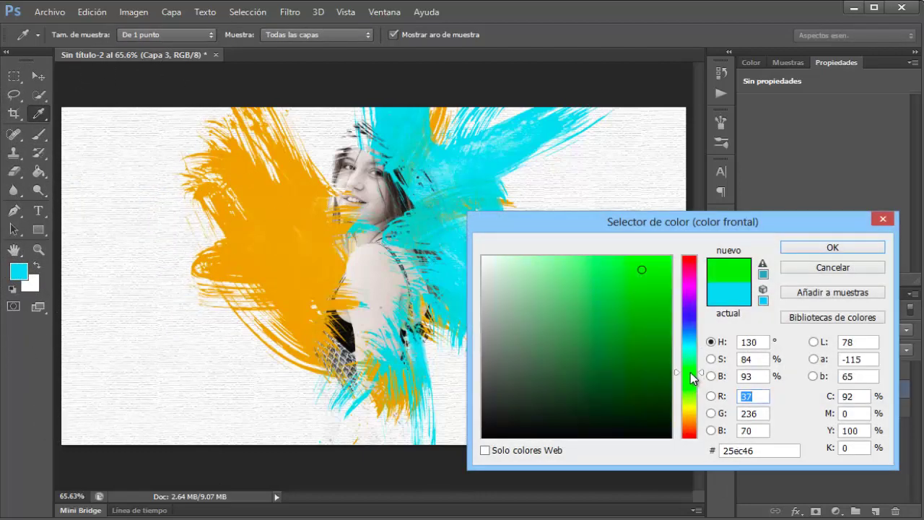
left_click_drag(659, 315, 624, 302)
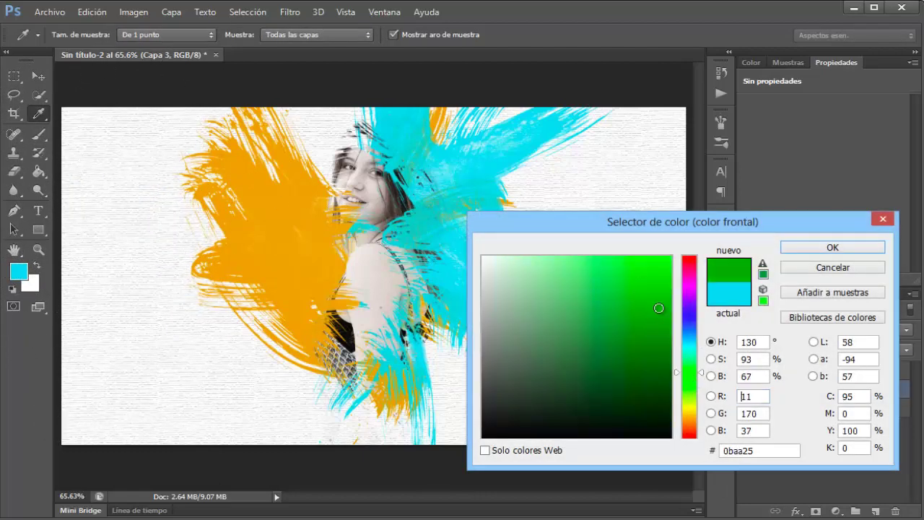
left_click(829, 247)
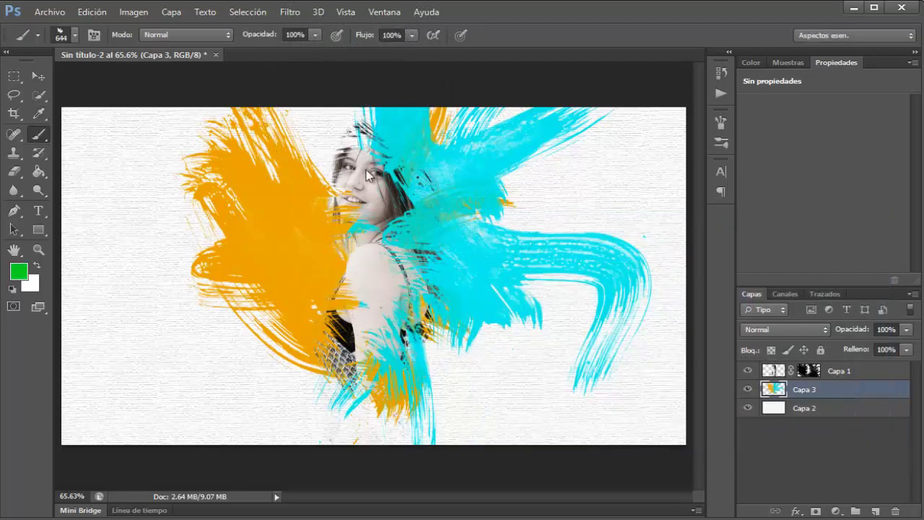
left_click_drag(318, 108, 360, 109)
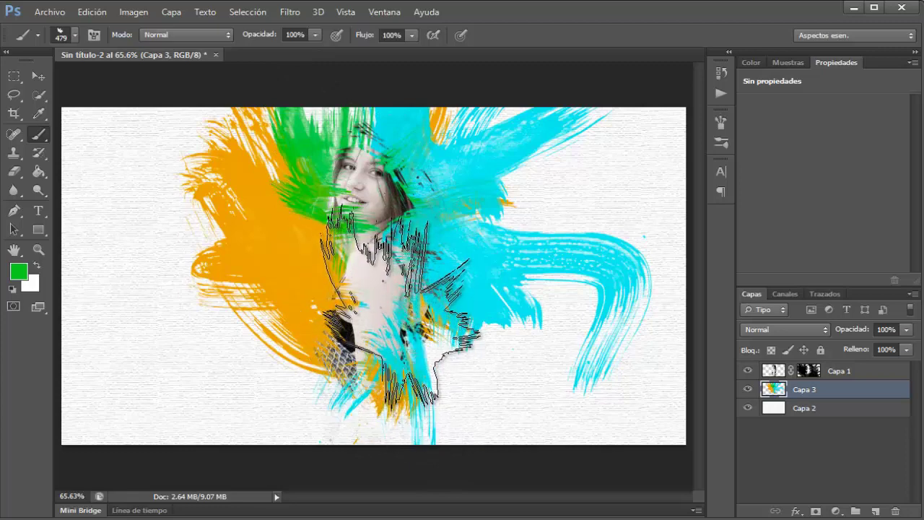
left_click(70, 35)
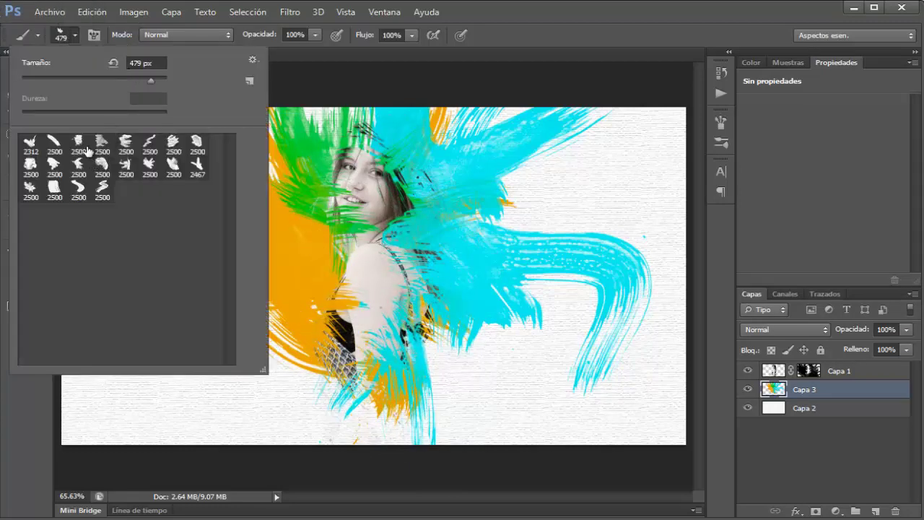
left_click(291, 227)
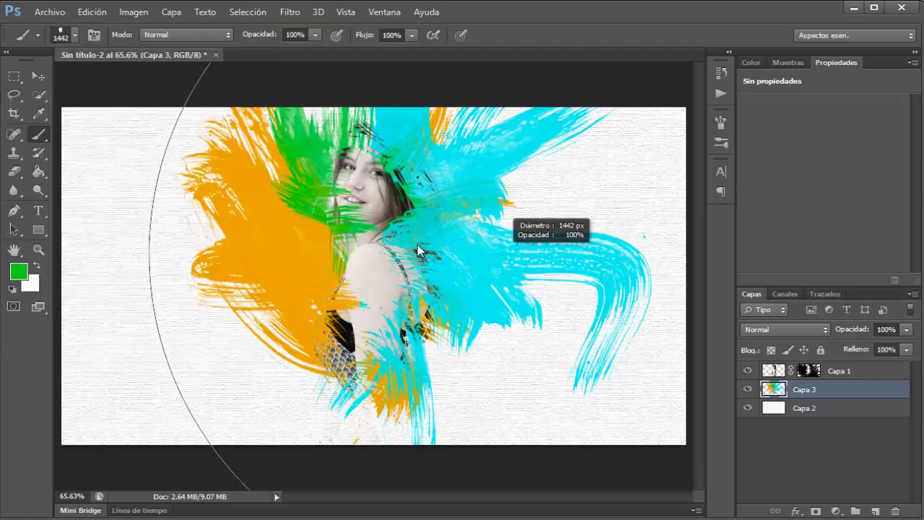
Paint black splashes over the woman's hair and shoulder on Capa 3, then select Capa 1.
left_click(19, 271)
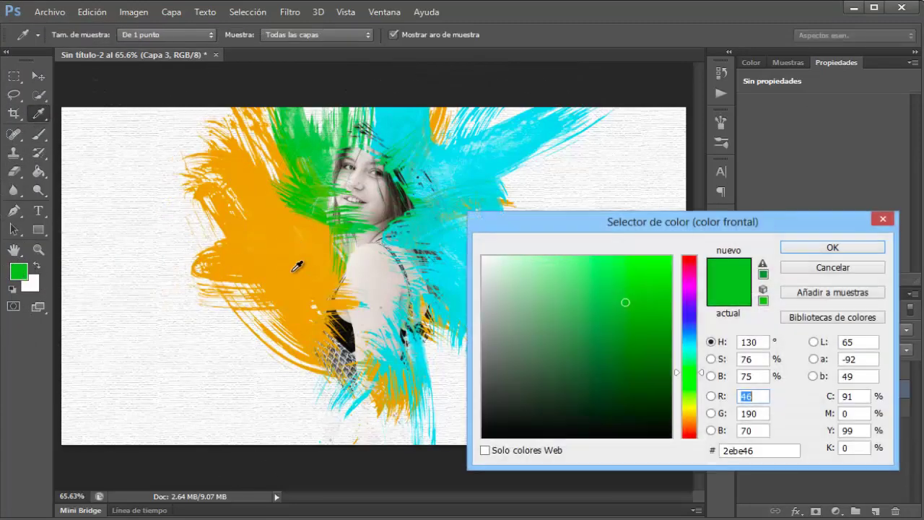
left_click(799, 248)
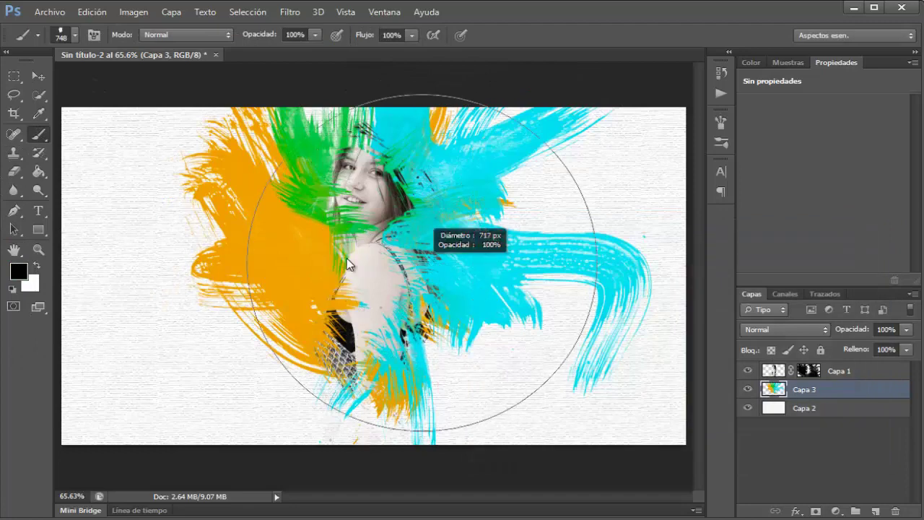
mouse_move(384, 223)
left_mouse_down()
mouse_move(394, 253)
mouse_move(375, 228)
mouse_move(368, 234)
mouse_move(383, 310)
mouse_move(379, 216)
mouse_move(361, 217)
mouse_move(406, 322)
left_mouse_up()
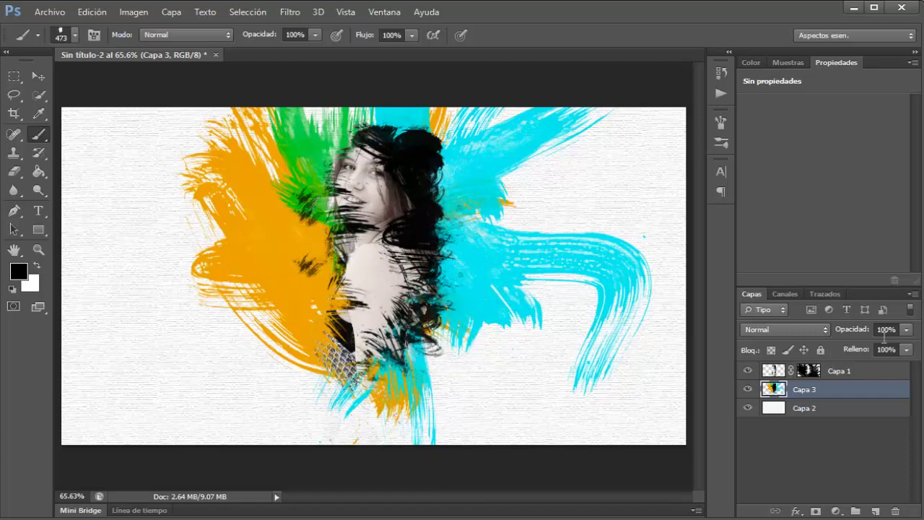
left_click(833, 372)
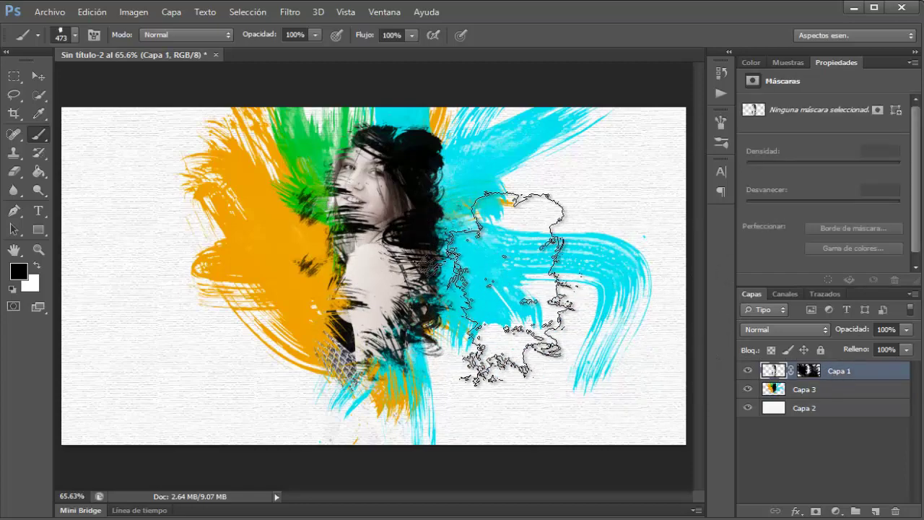